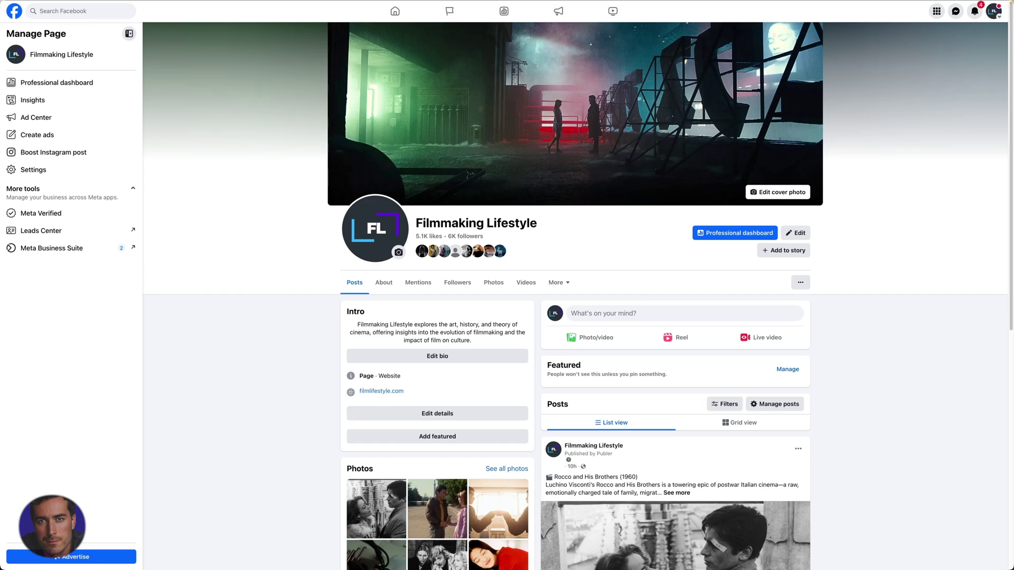
Step: Open Settings for the Filmmaking Lifestyle page from the Manage Page sidebar
drag(538, 224, 533, 224)
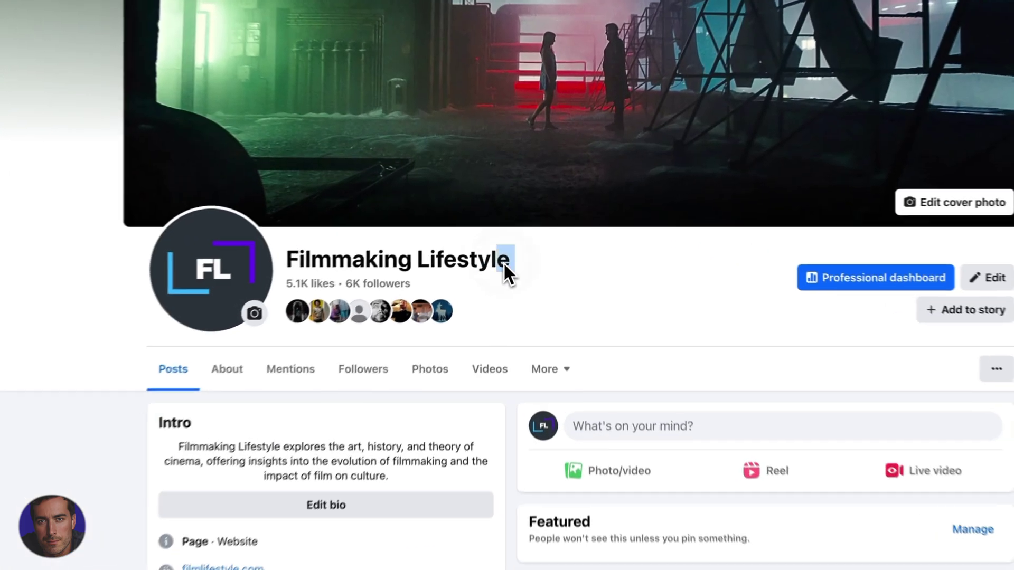
drag(503, 262, 289, 263)
click(674, 283)
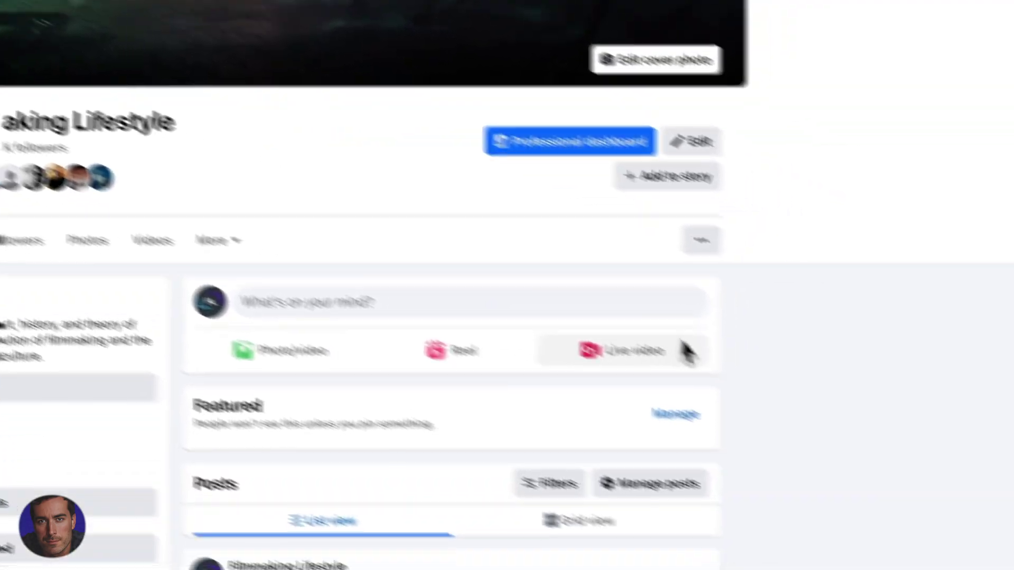
scroll(897, 356, down, 5)
scroll(897, 356, down, 3)
scroll(897, 356, up, 10)
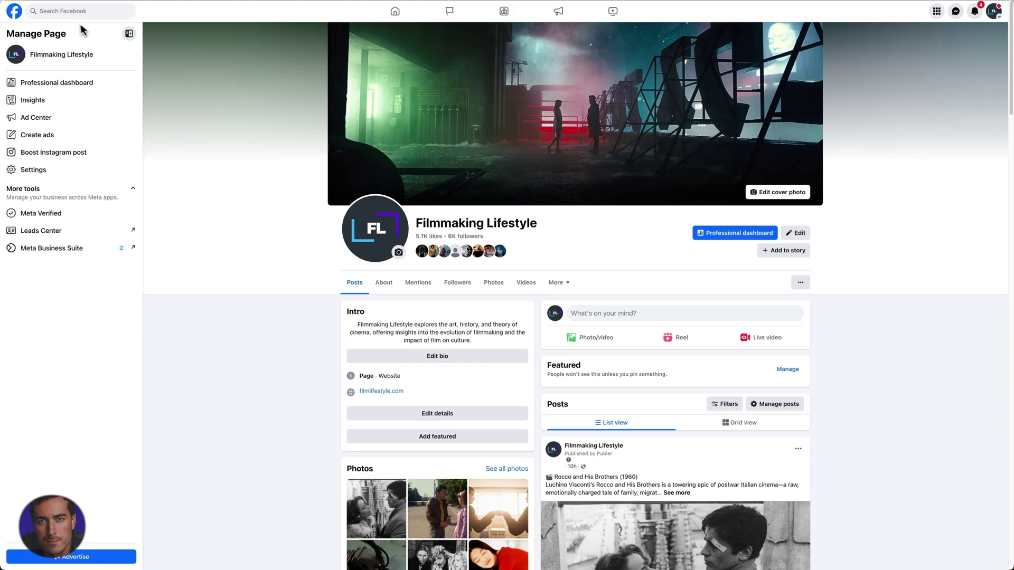
scroll(91, 53, down, 2)
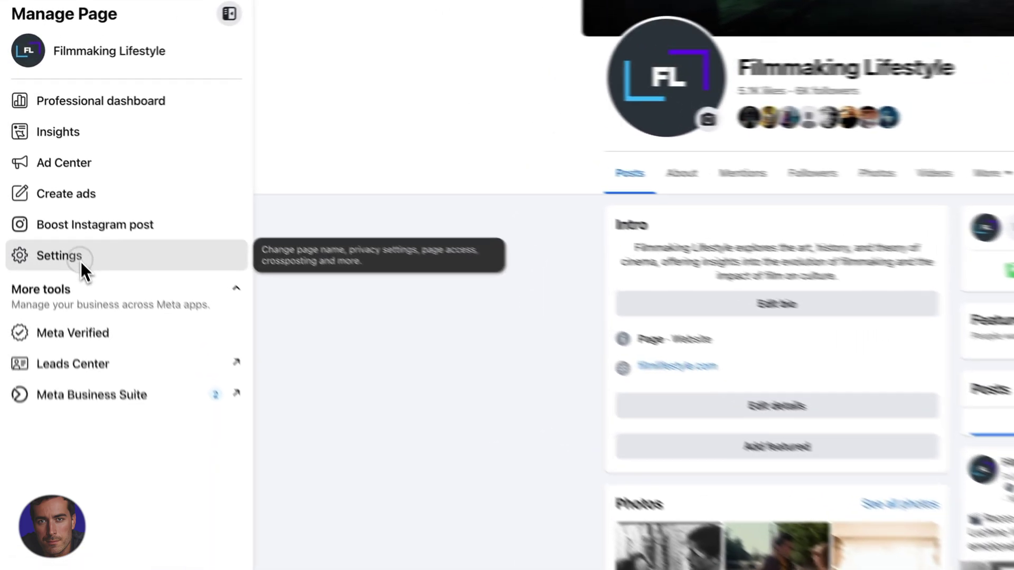
click(45, 176)
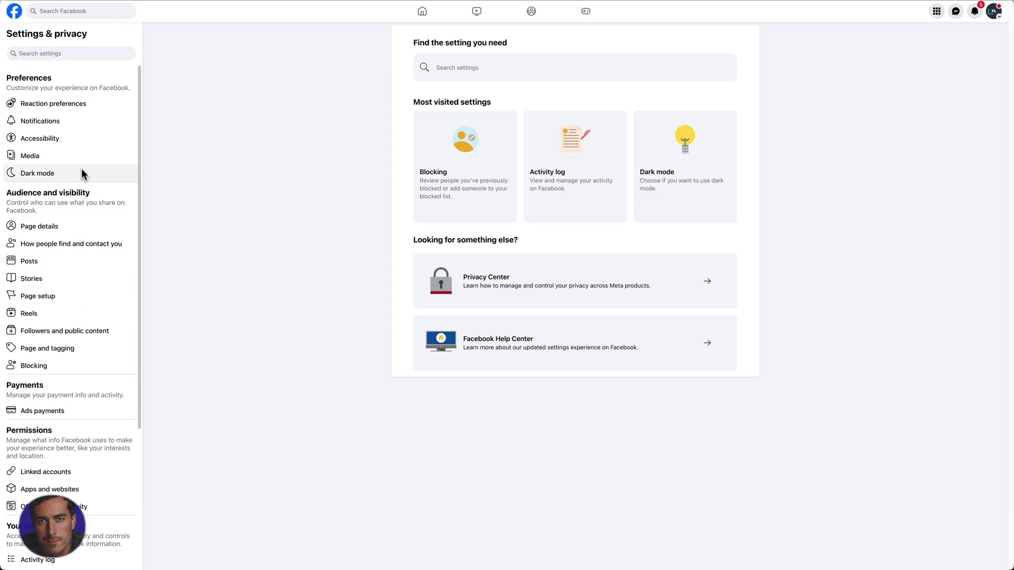
scroll(70, 396, down, 2)
scroll(70, 396, down, 3)
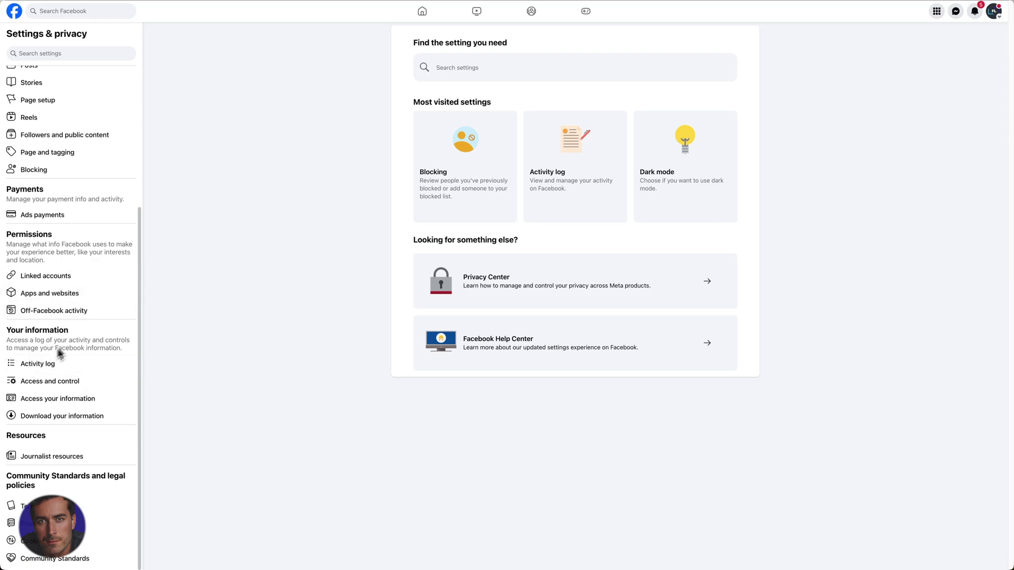
Step: Go to Access and control under Your information in the page settings
click(41, 384)
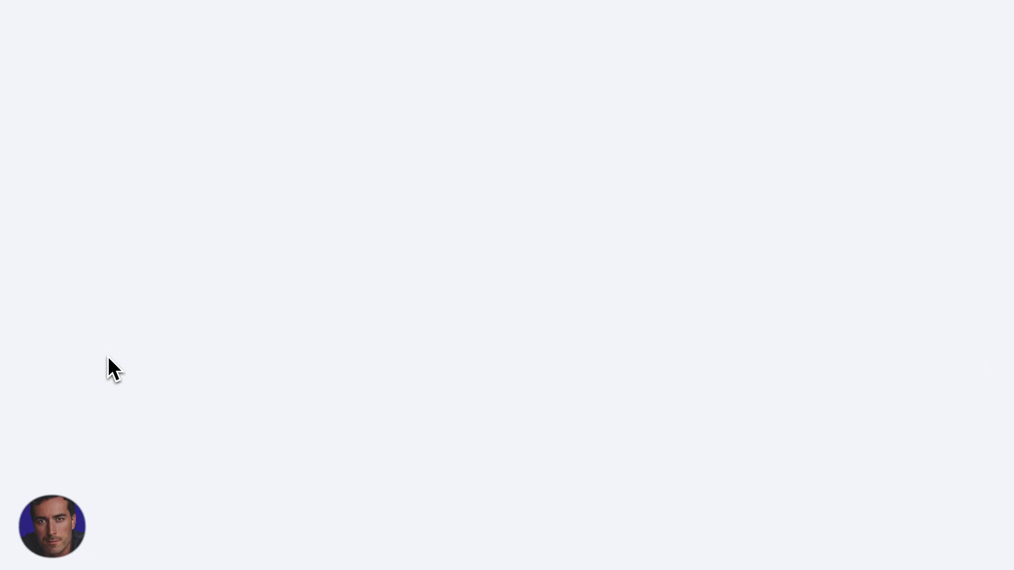
Step: Review the Deactivating or deleting dialog, leaving Deactivate Page selected
drag(658, 75, 409, 72)
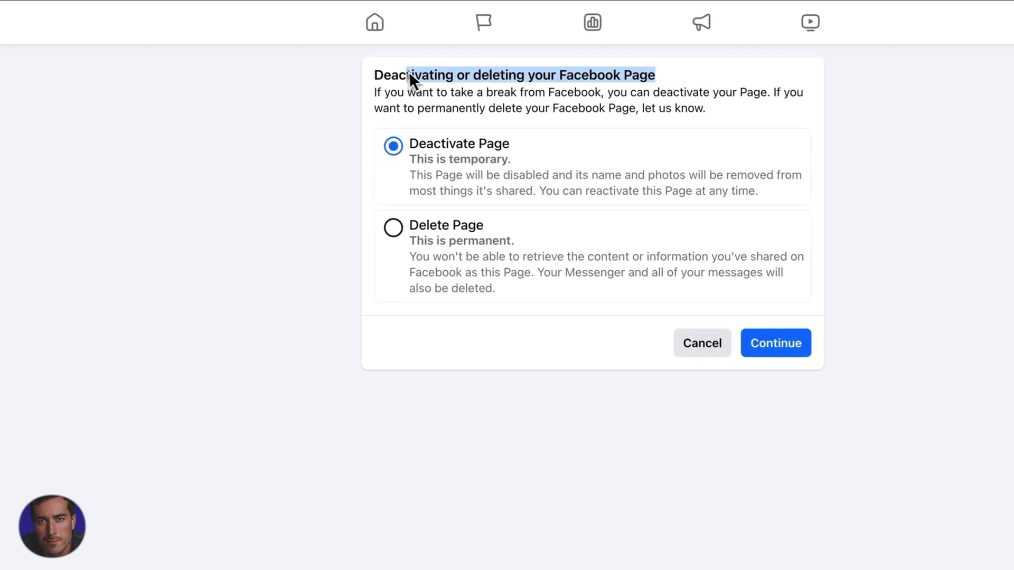
click(326, 107)
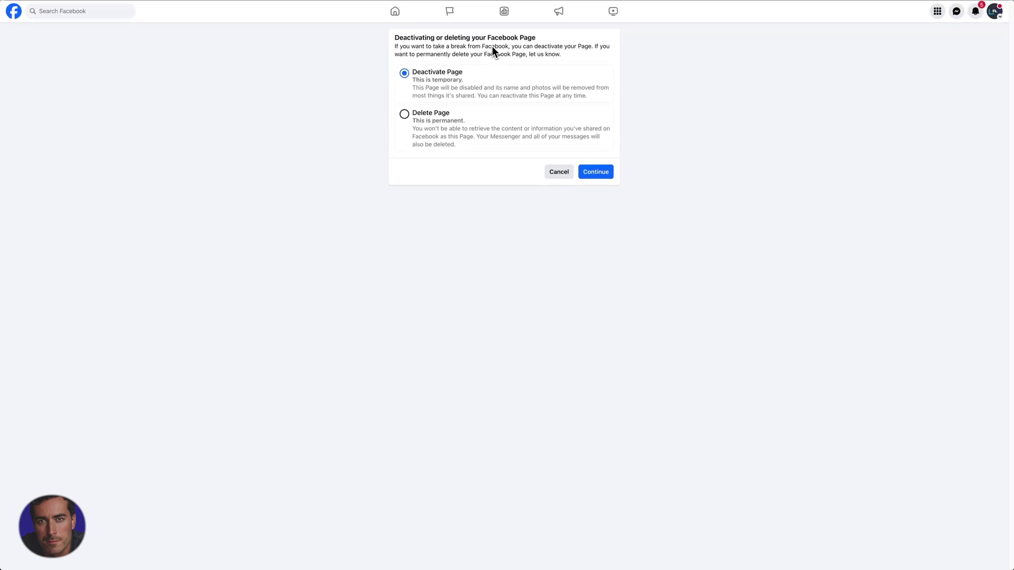
click(459, 70)
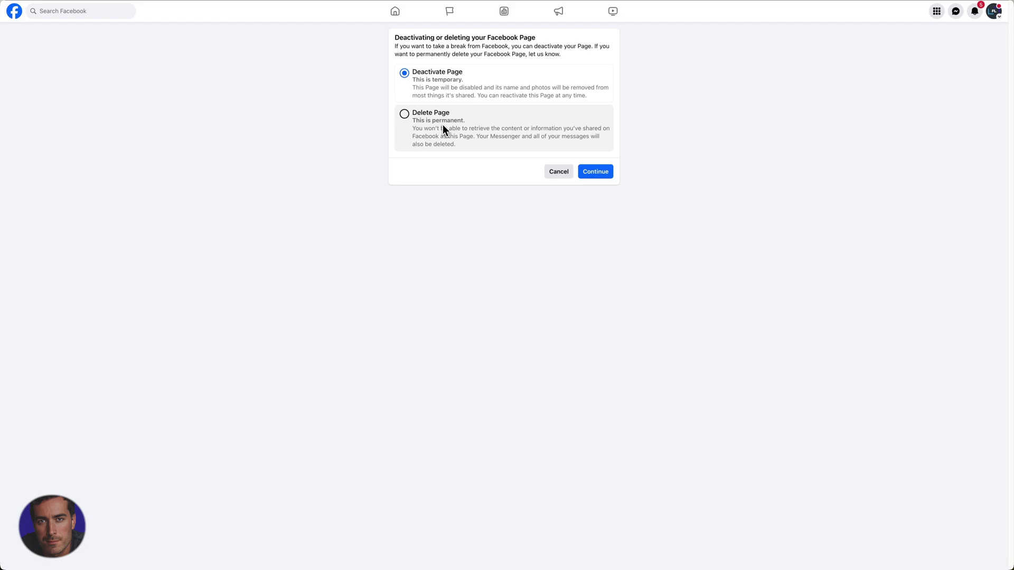
Step: Select Delete Page, then switch the choice back to Deactivate Page
click(405, 114)
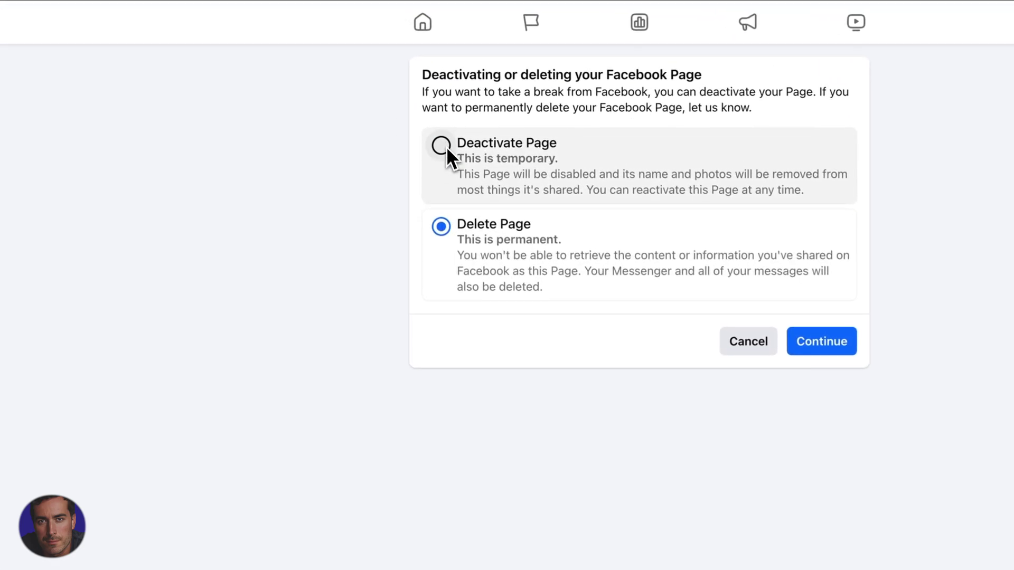
click(442, 146)
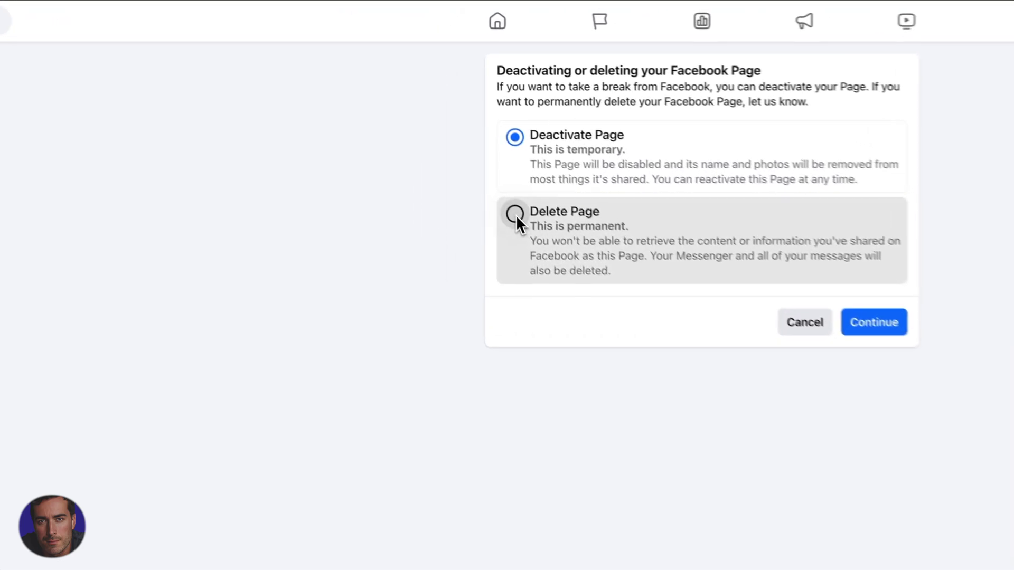
Step: Select the Delete Page option for permanent removal
click(405, 114)
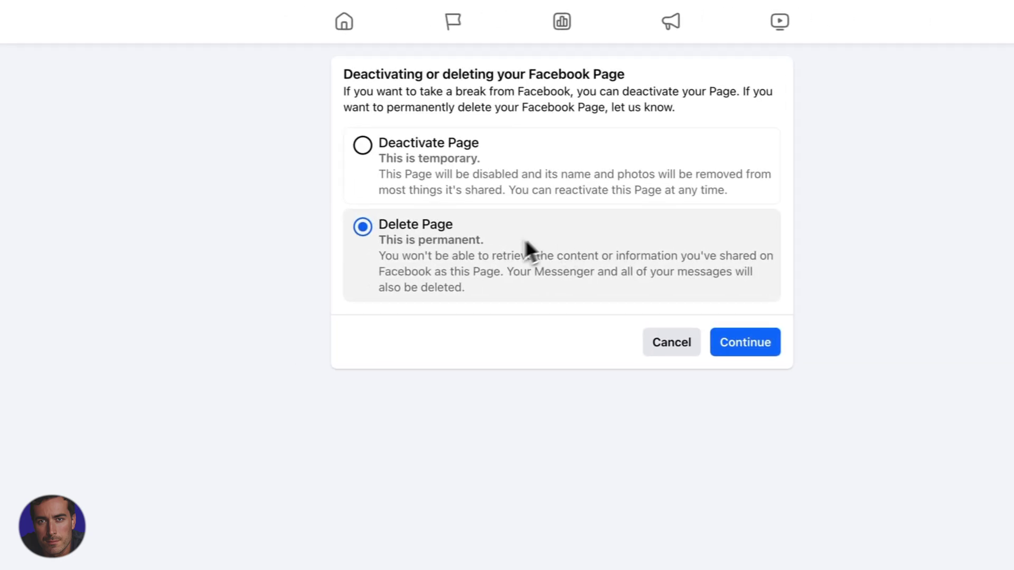